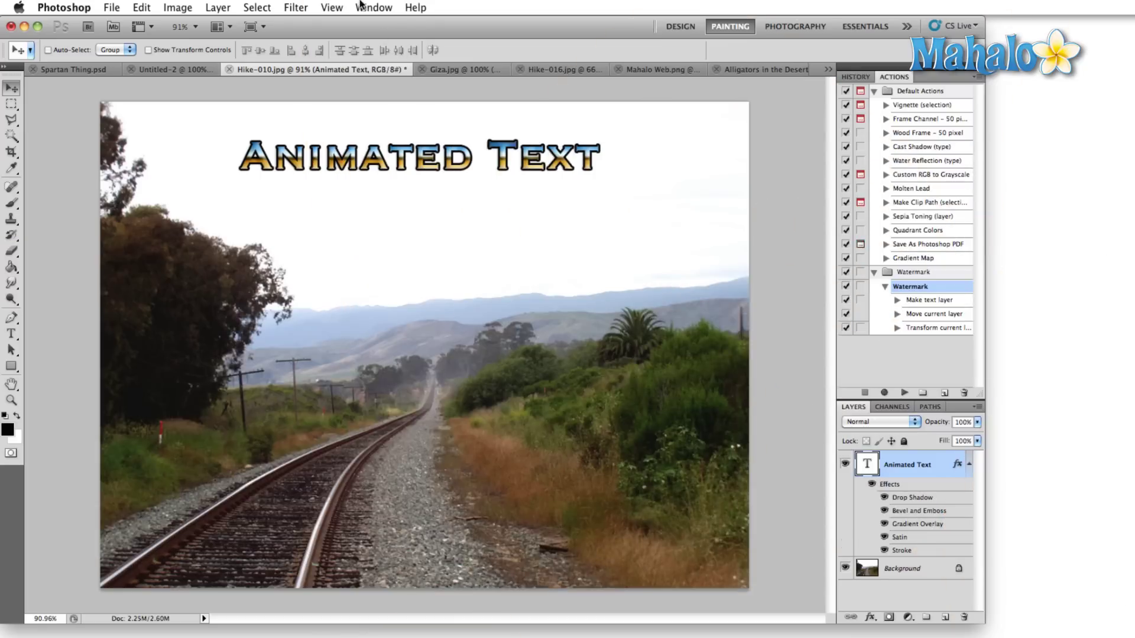
Open the Window menu over the Animated Text railway photo
click(374, 8)
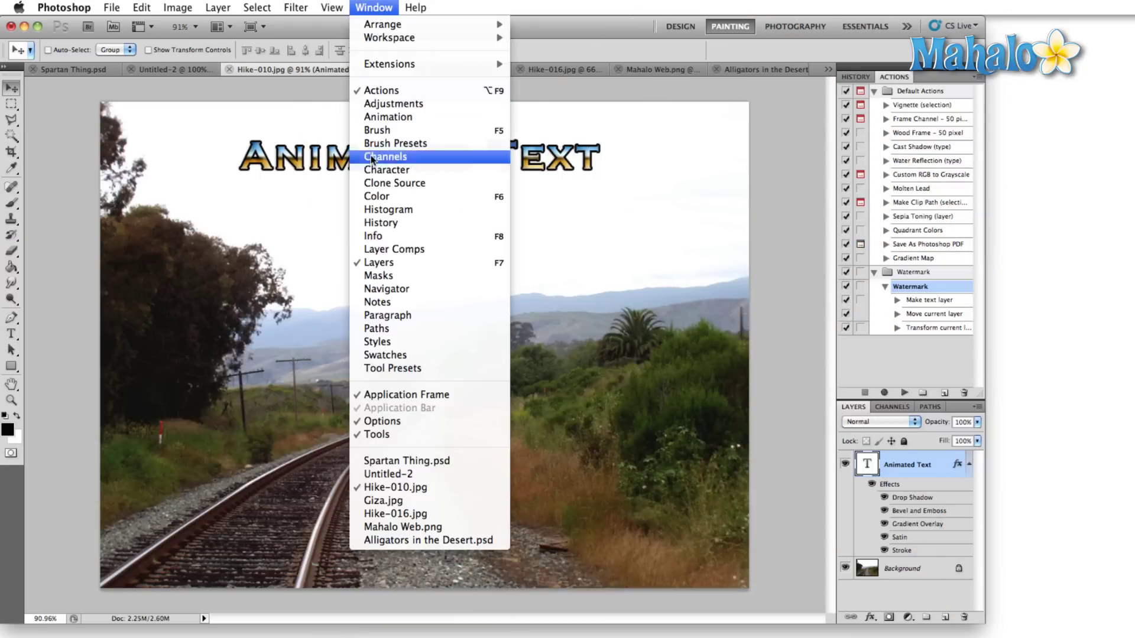
Show the Animation (Frames) panel and dock it at the top of the workspace
click(374, 117)
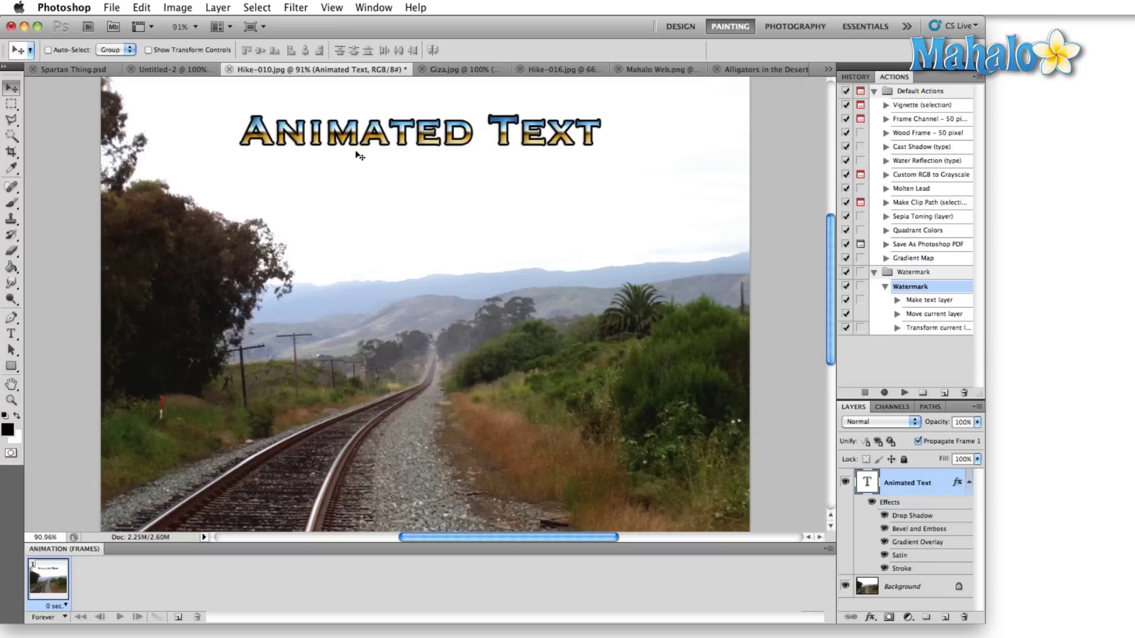
drag(126, 551, 124, 60)
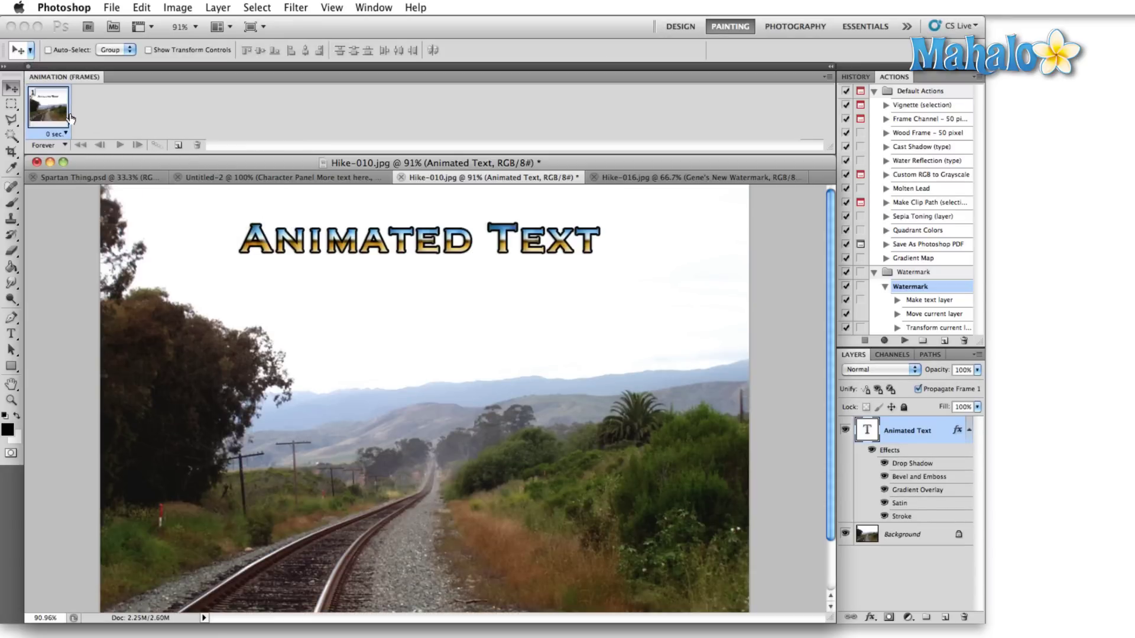
Duplicate frame 1 and move the Animated Text title down to mid-image in the copy
click(178, 146)
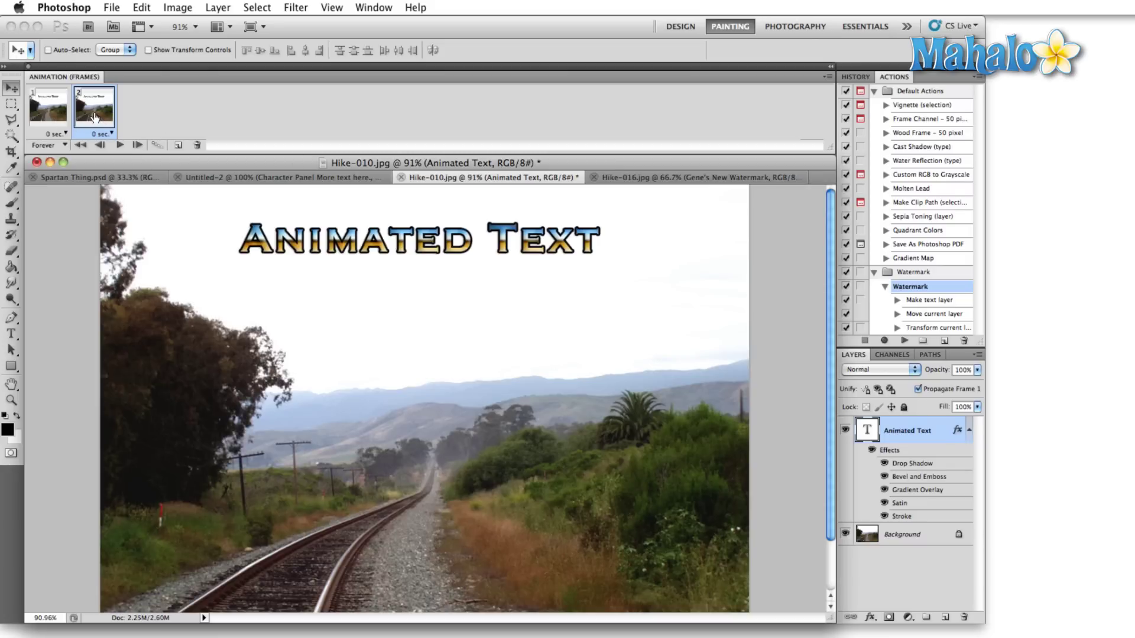
right_click(302, 246)
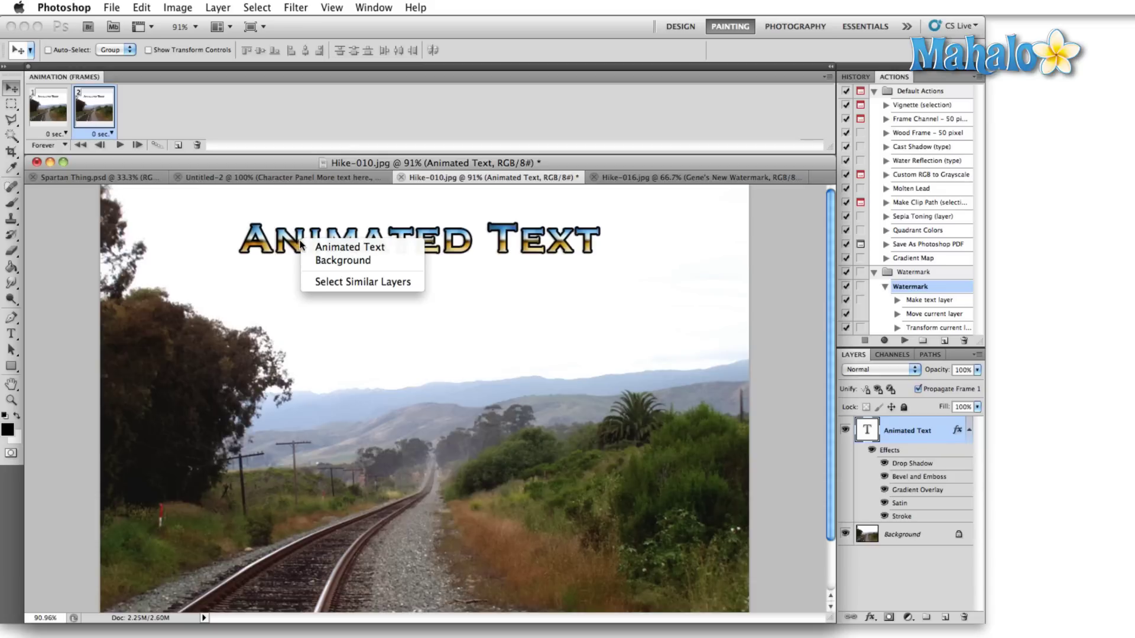
click(312, 248)
drag(281, 242, 281, 328)
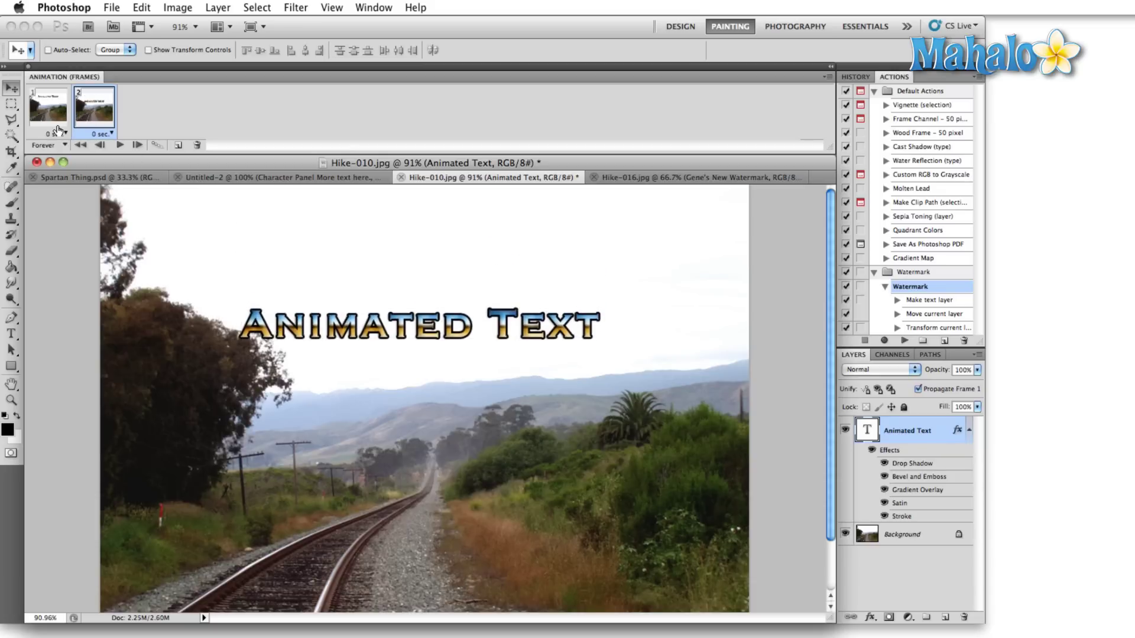
Compare the title positions by switching between frames 1 and 2, ending on frame 1
click(47, 111)
click(43, 107)
click(89, 108)
click(60, 107)
click(110, 117)
click(52, 111)
click(80, 105)
click(47, 103)
click(89, 107)
click(31, 104)
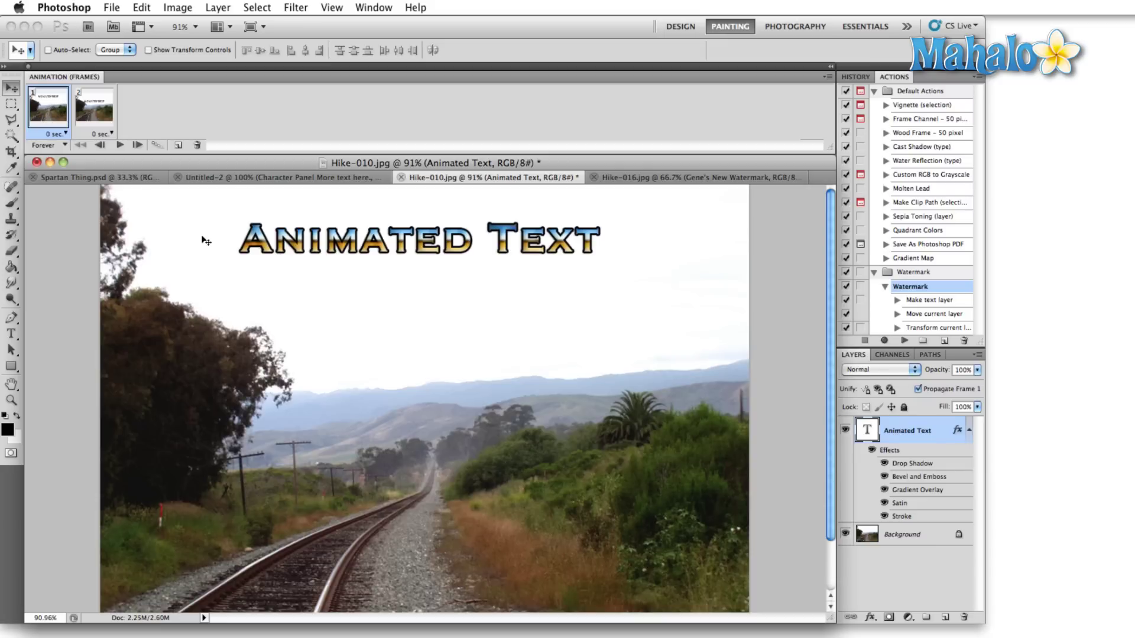
Duplicate frame 2 as a third frame and move the title to the bottom over the tracks
click(93, 110)
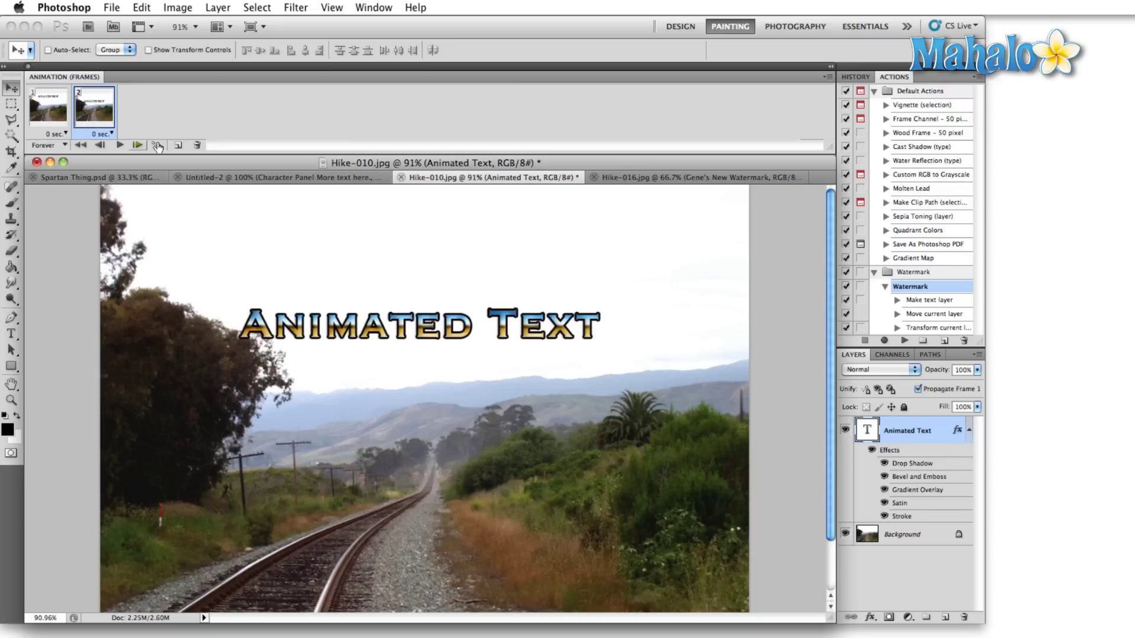
click(180, 146)
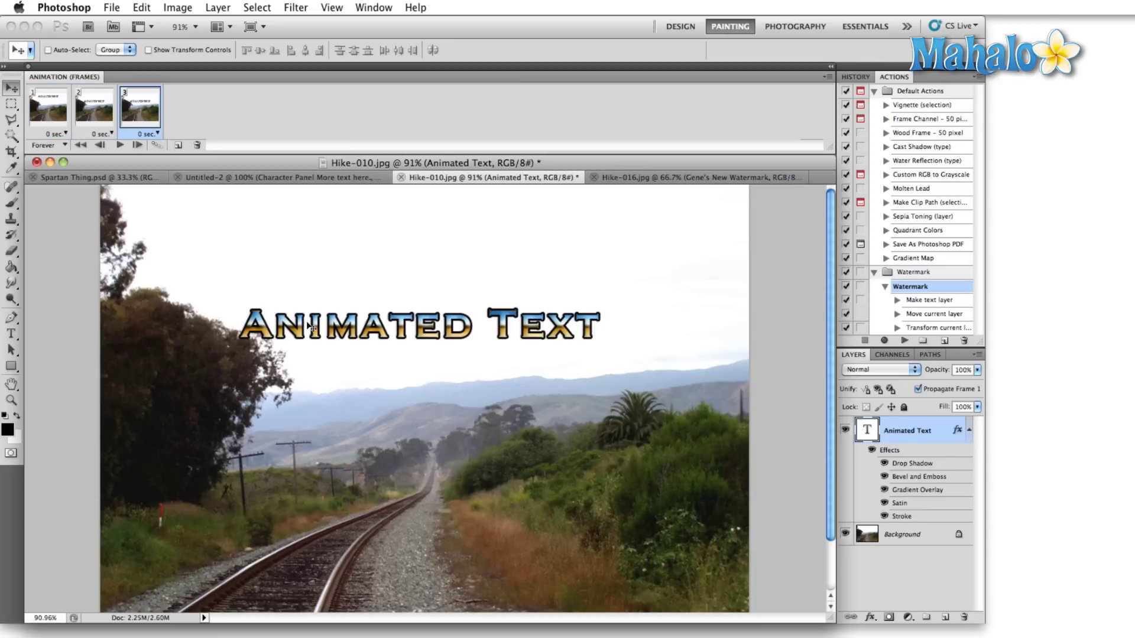
drag(307, 326, 302, 561)
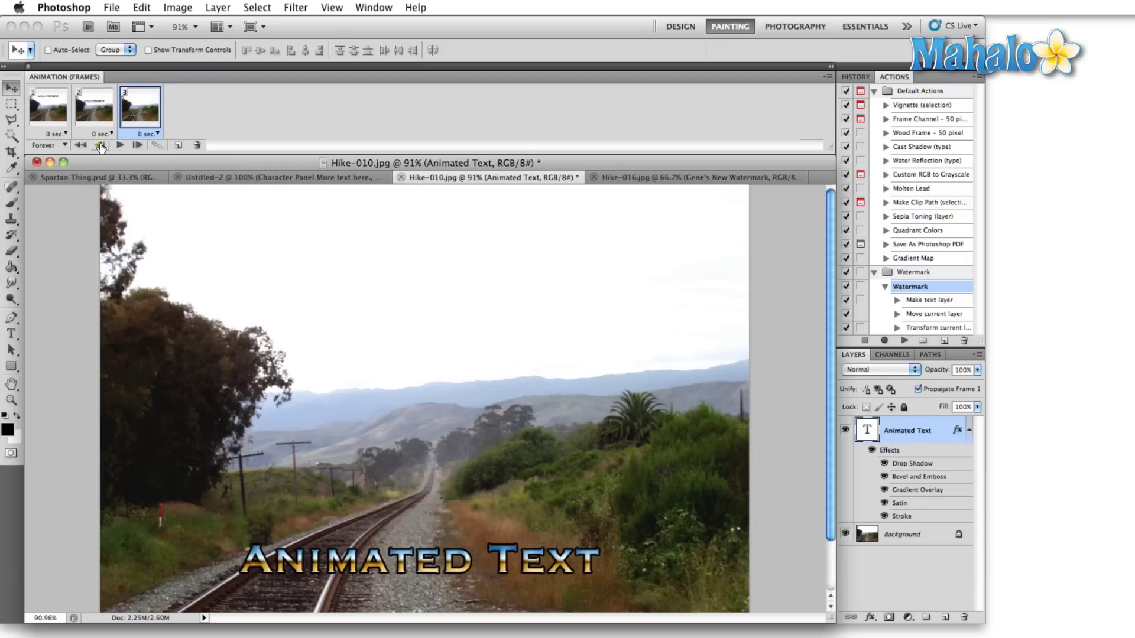
Step through the frames, then play the three-frame animation in a loop
click(79, 148)
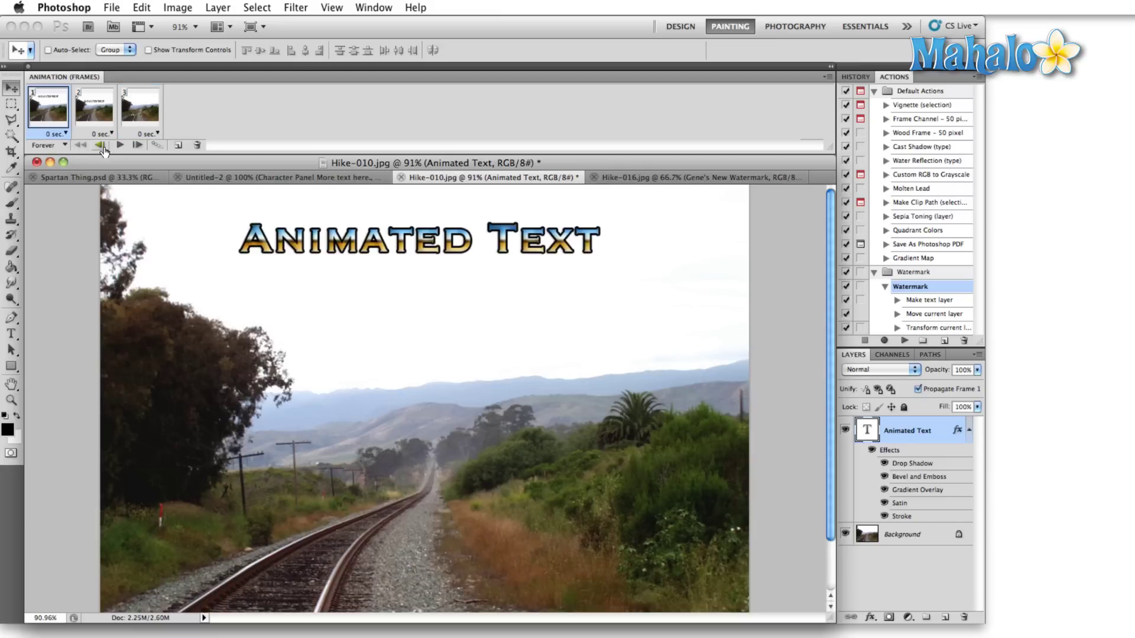
click(138, 145)
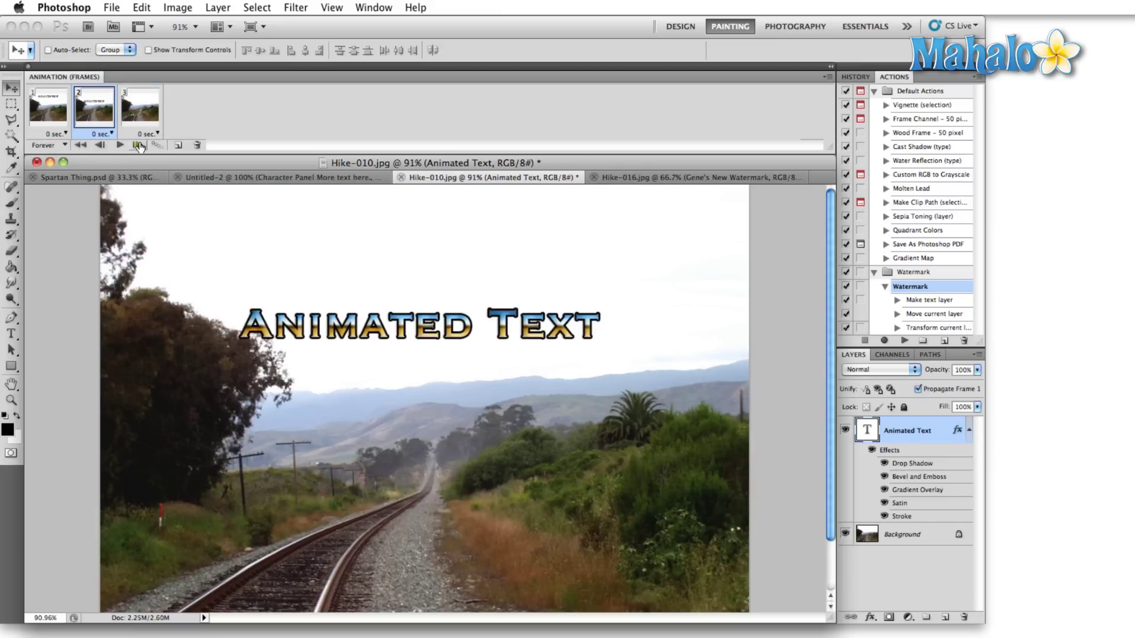
click(99, 145)
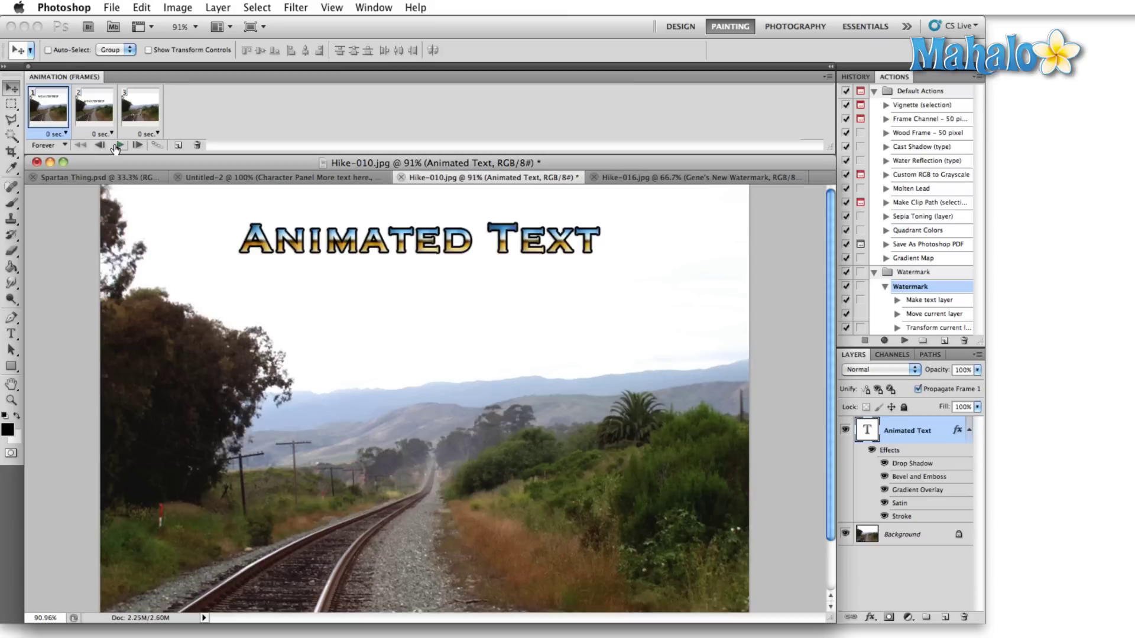
click(116, 148)
click(118, 146)
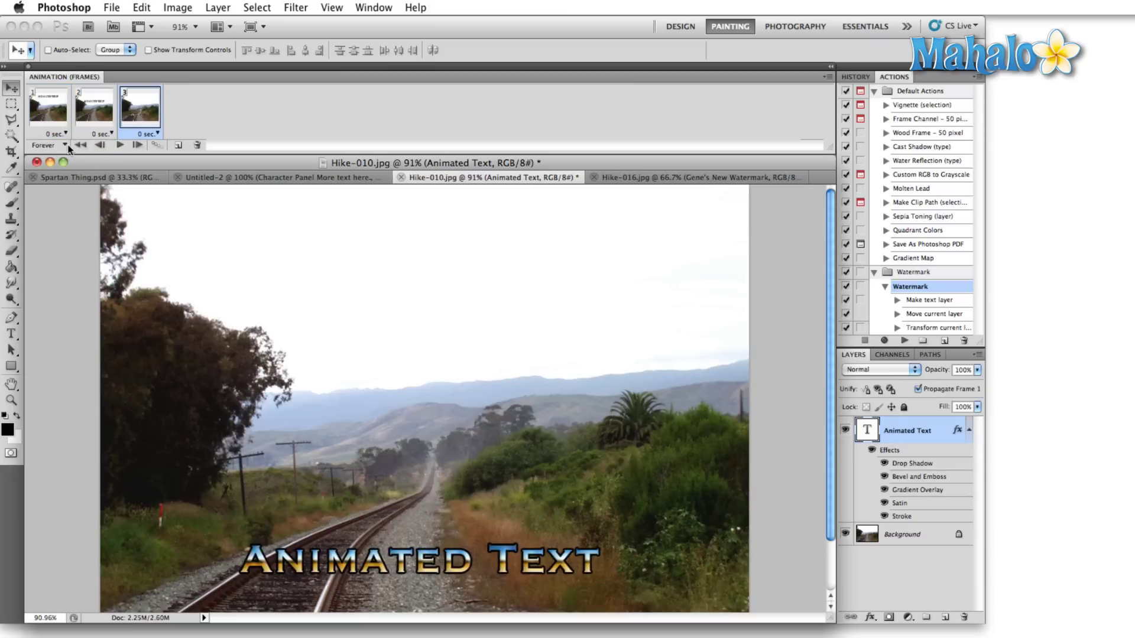
click(118, 146)
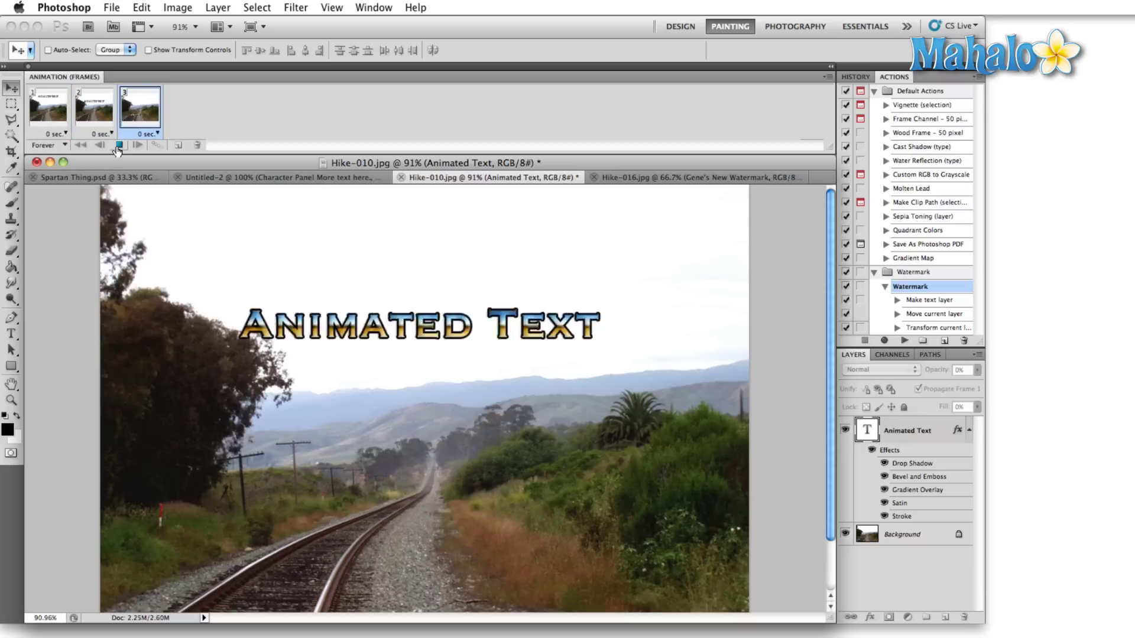
Stop playback, set a custom loop count of 23 via Other..., then play and stop it
click(118, 145)
click(65, 146)
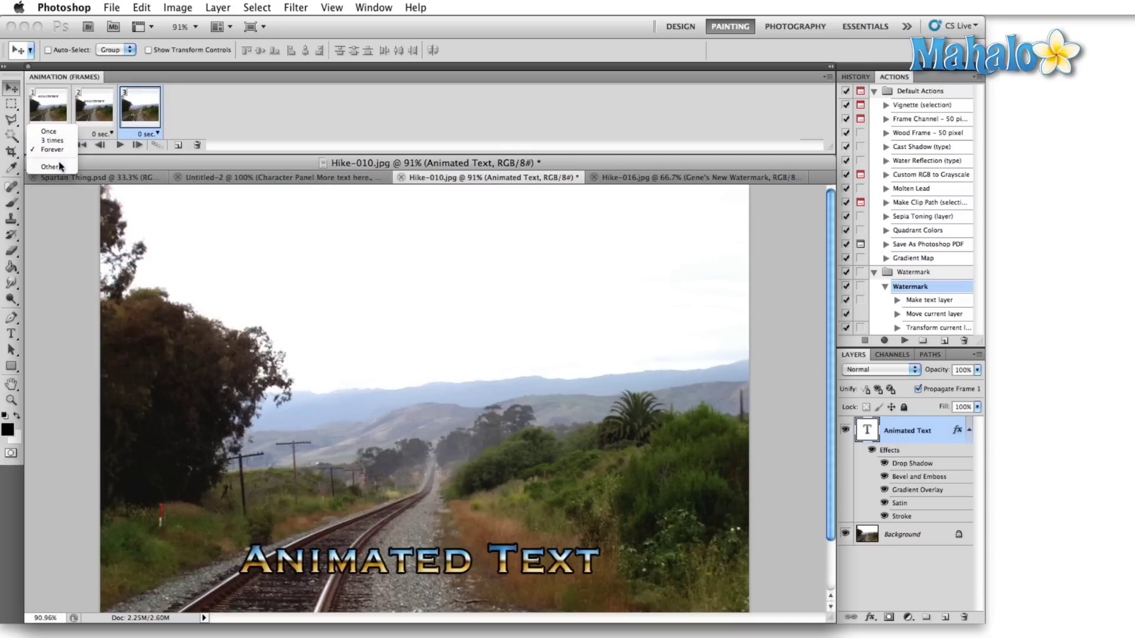
click(60, 168)
drag(913, 424, 420, 110)
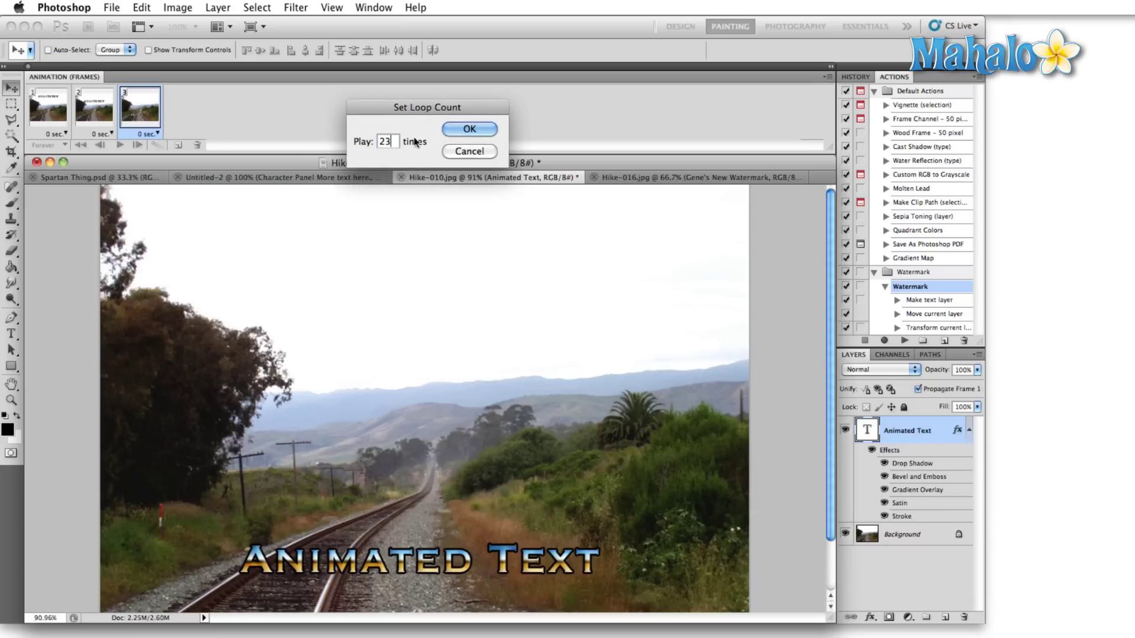
click(458, 130)
click(121, 146)
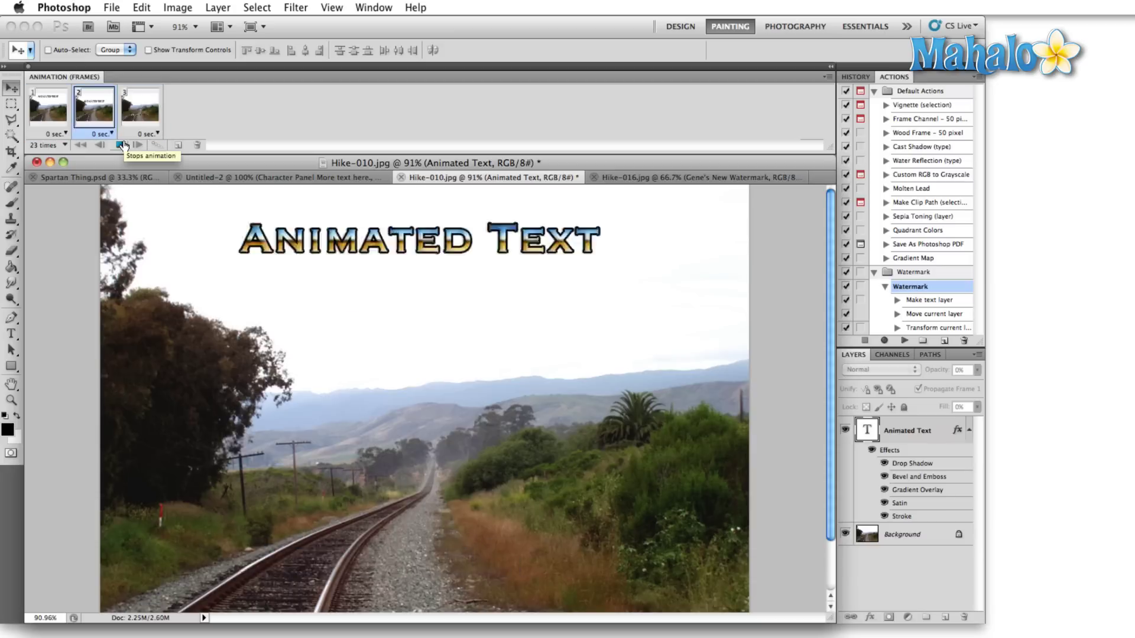
click(122, 145)
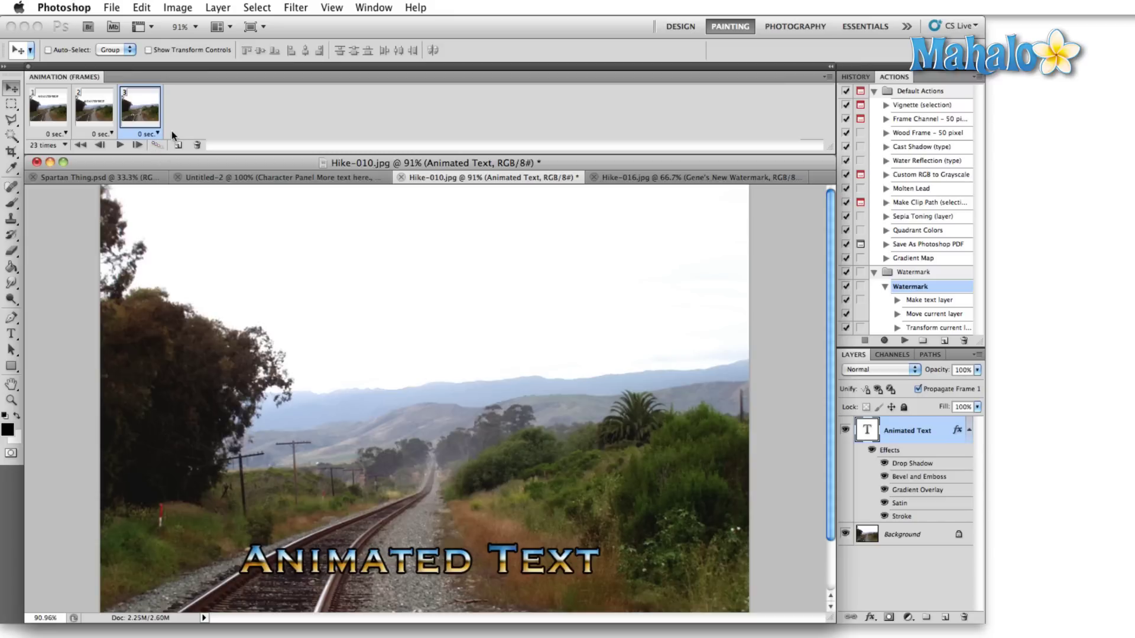
Tween the last frame with the Previous Frame, adding 5 frames, then preview and stop playback
click(157, 151)
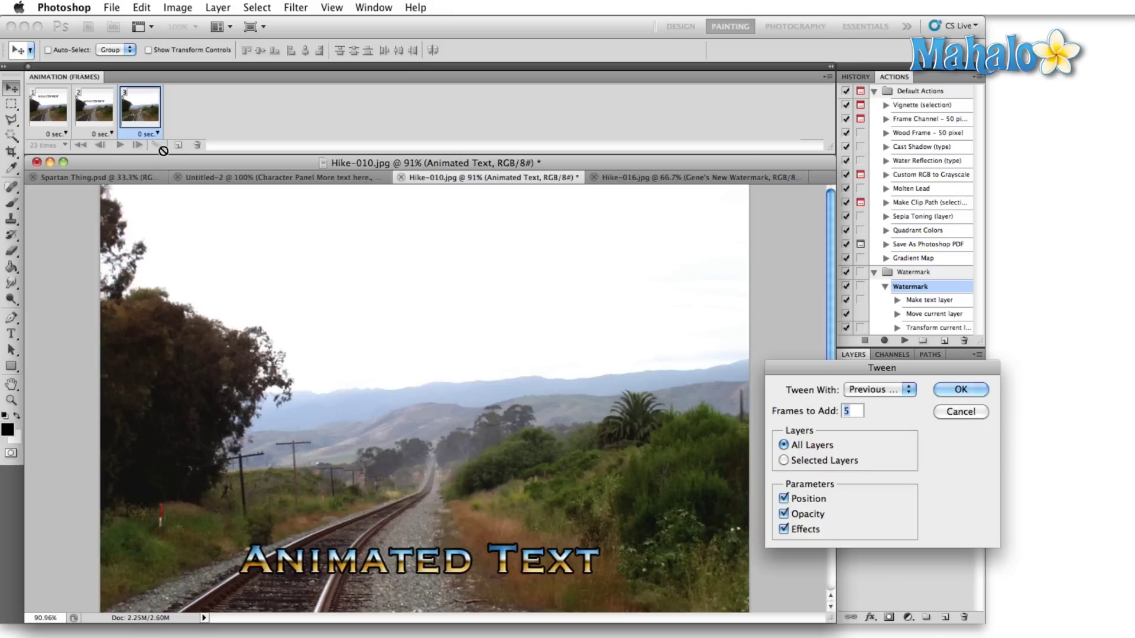
drag(793, 366, 487, 111)
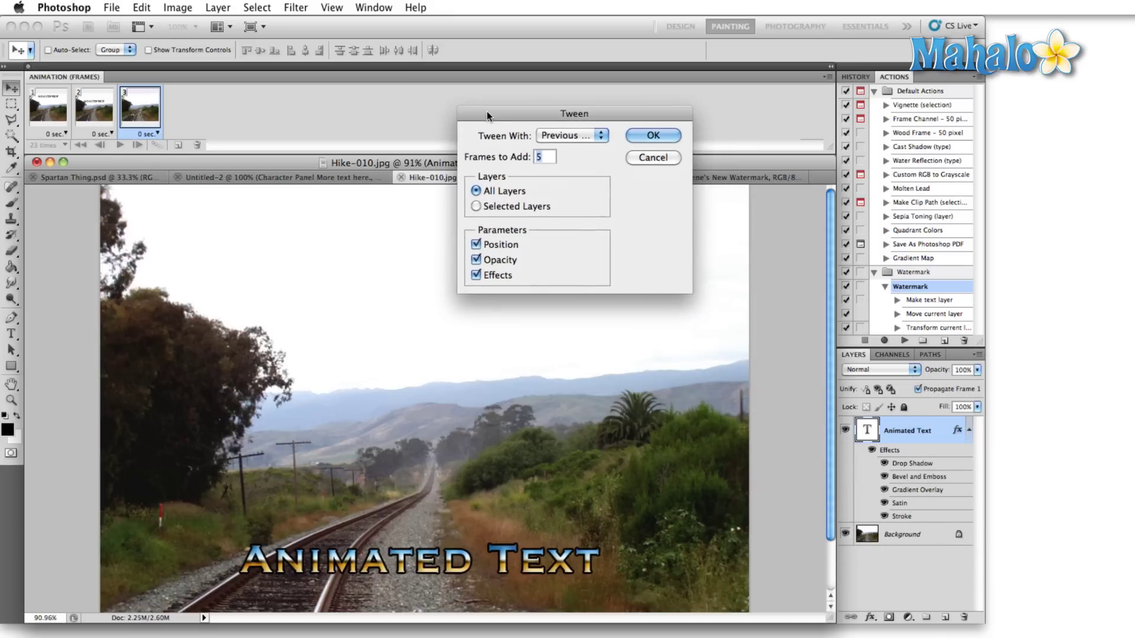
click(606, 140)
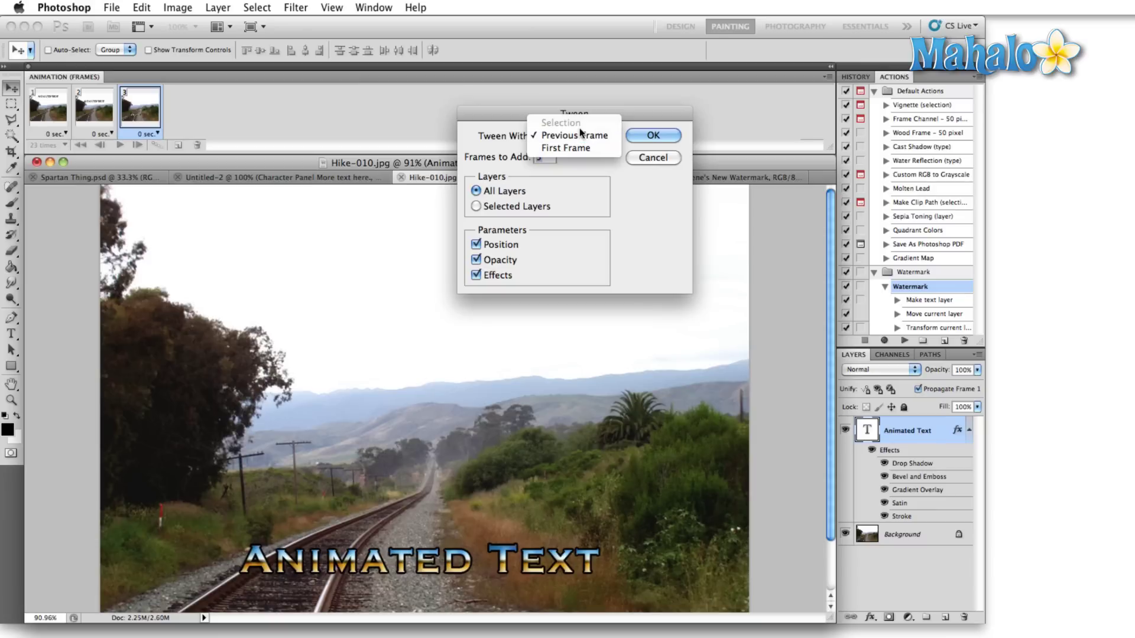
click(576, 136)
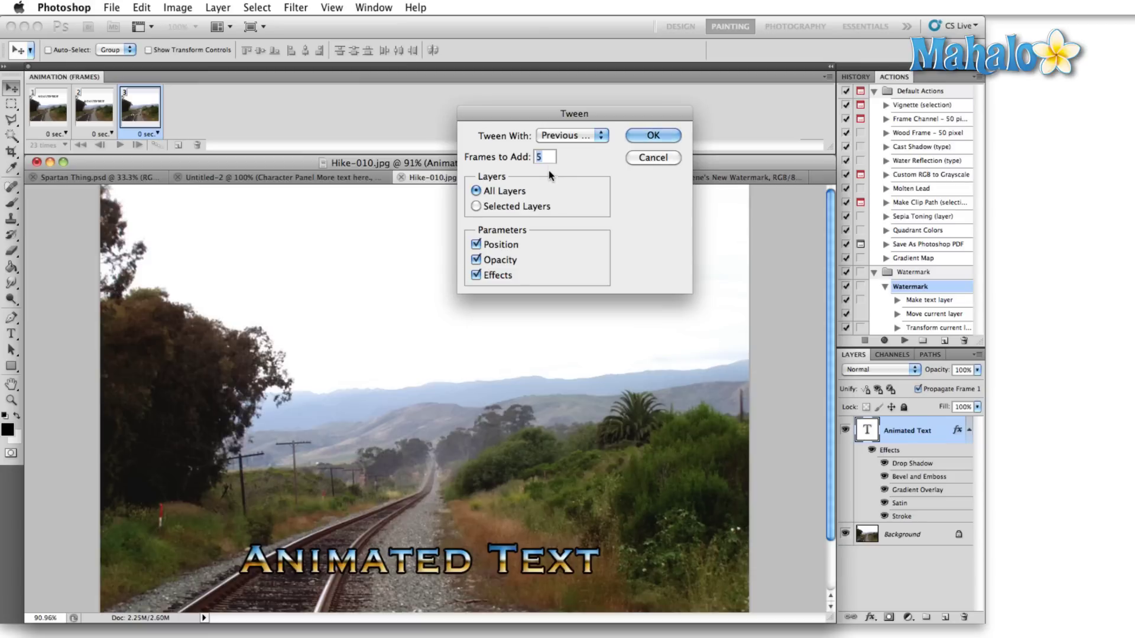
click(653, 135)
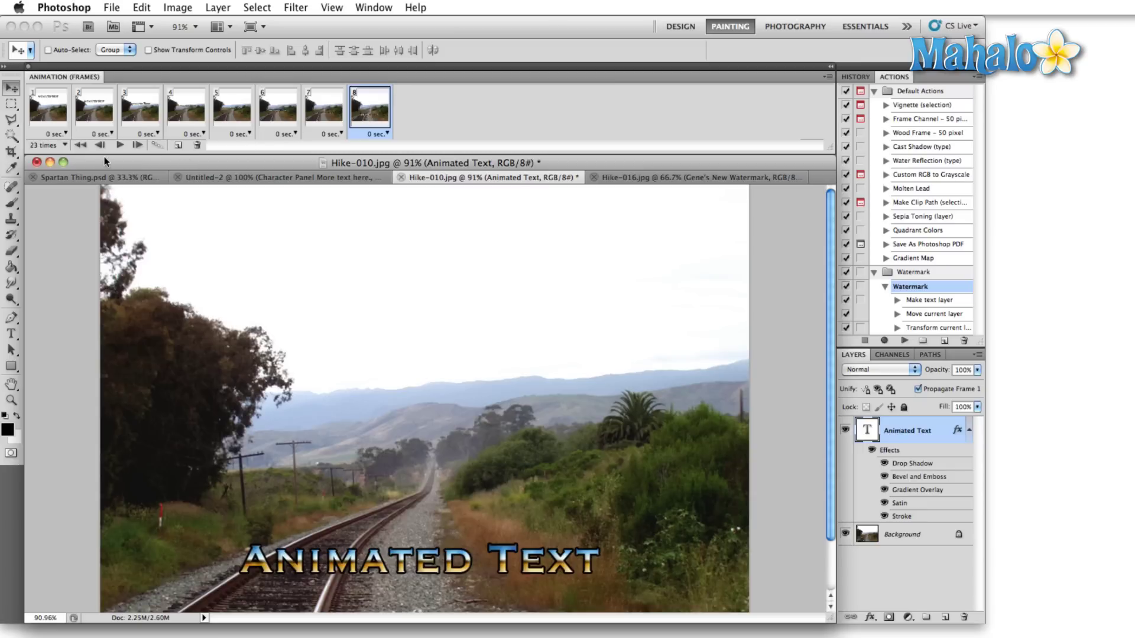
click(121, 145)
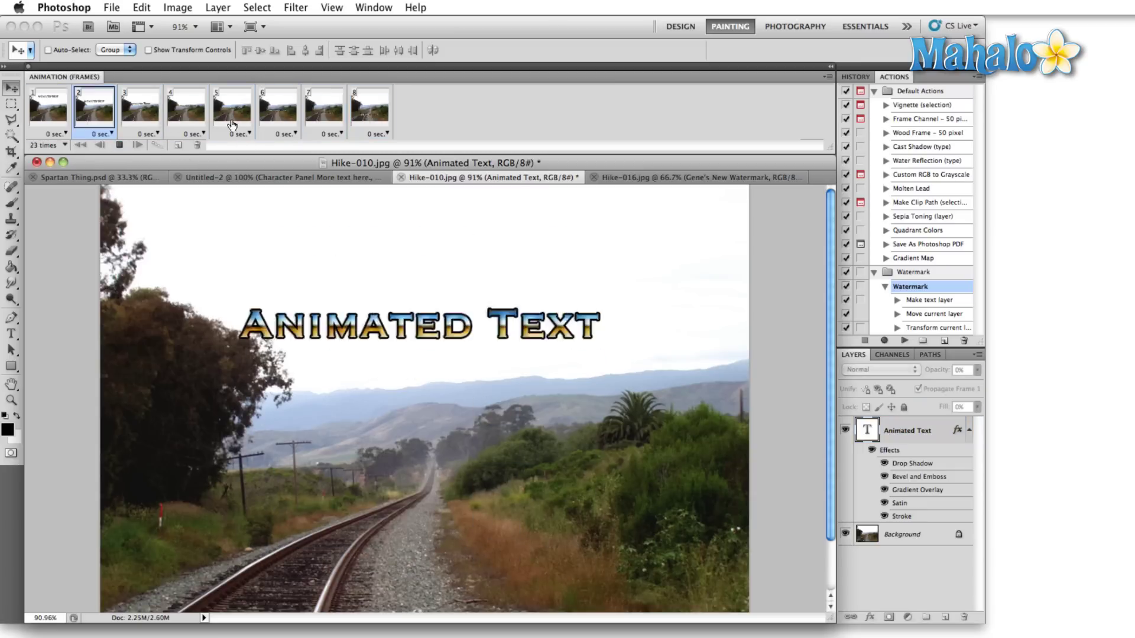
click(119, 146)
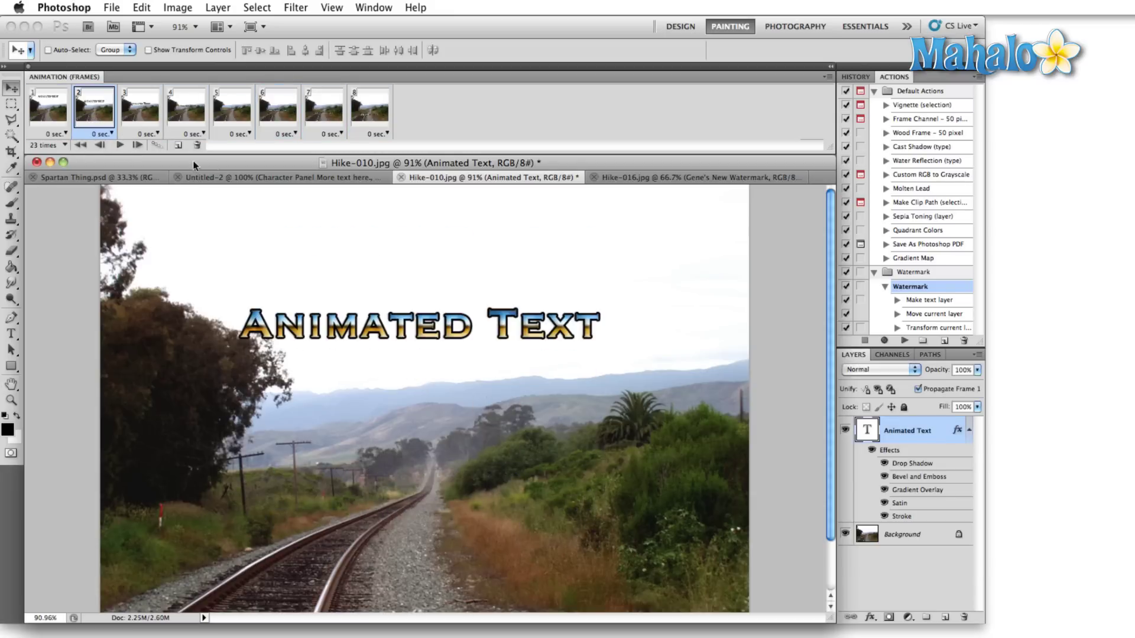
Tween frame 2 with the previous frame using 5 frames, then play and stop the preview
click(156, 145)
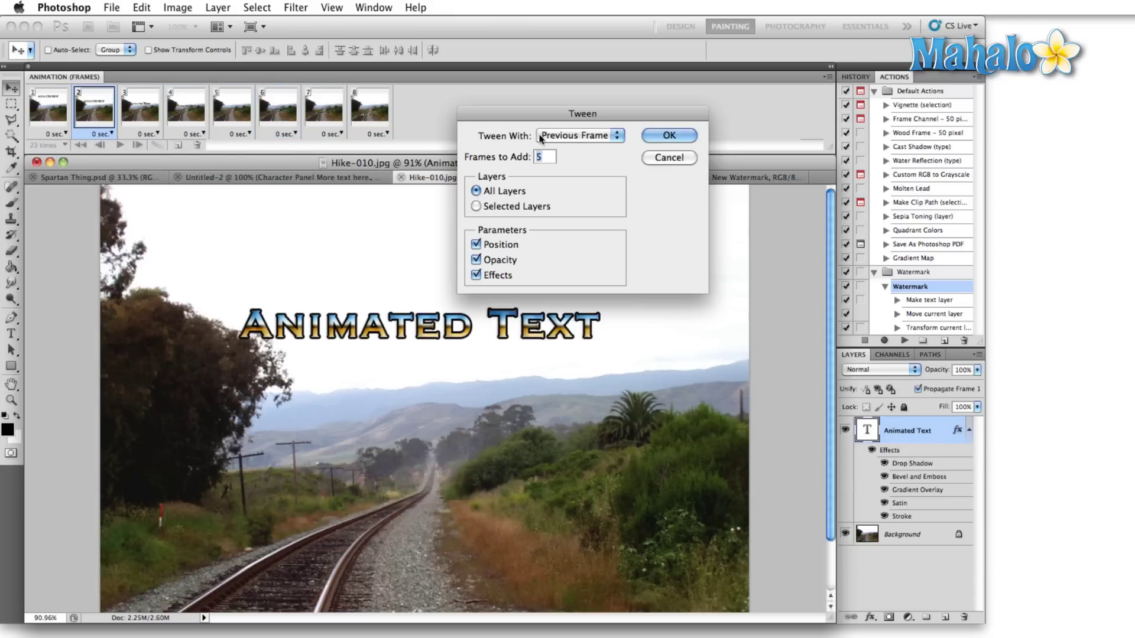
click(661, 137)
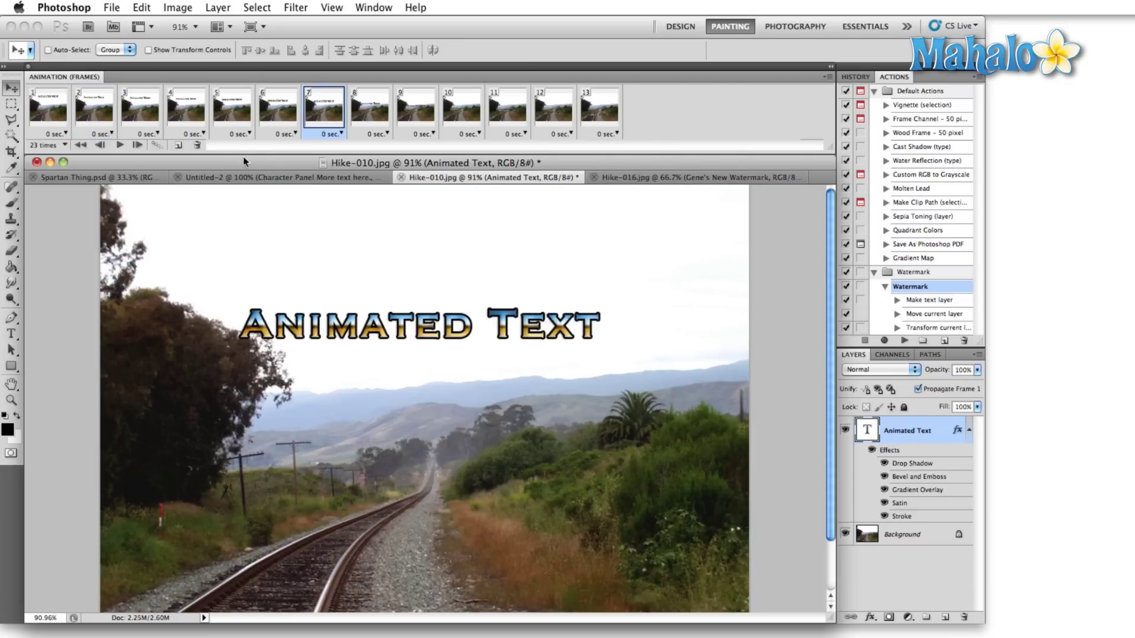
click(119, 146)
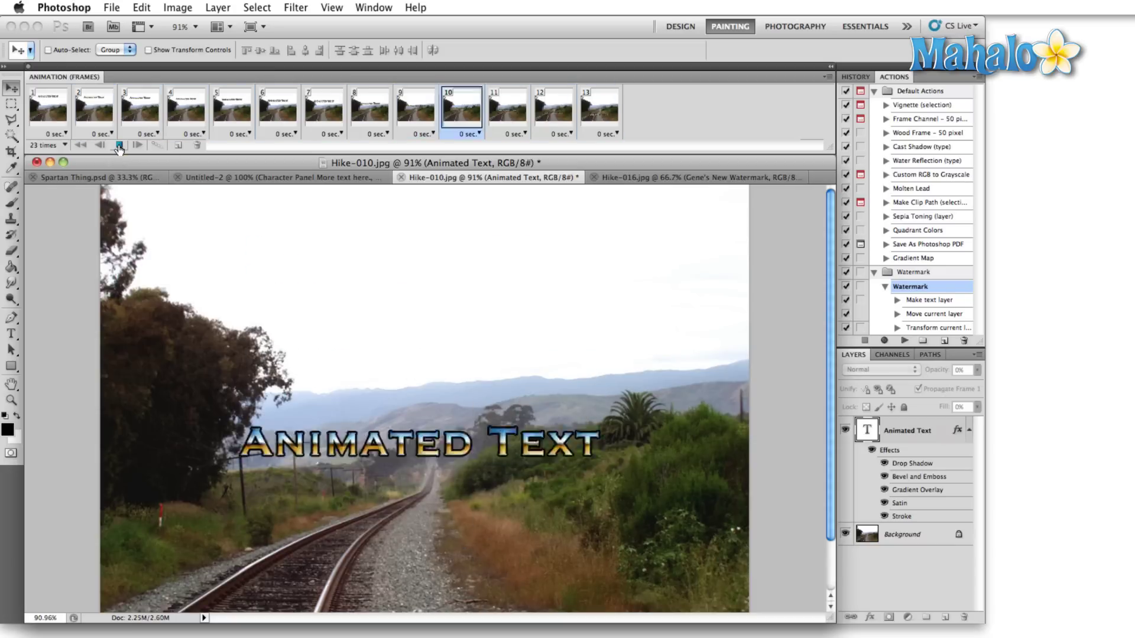
click(119, 147)
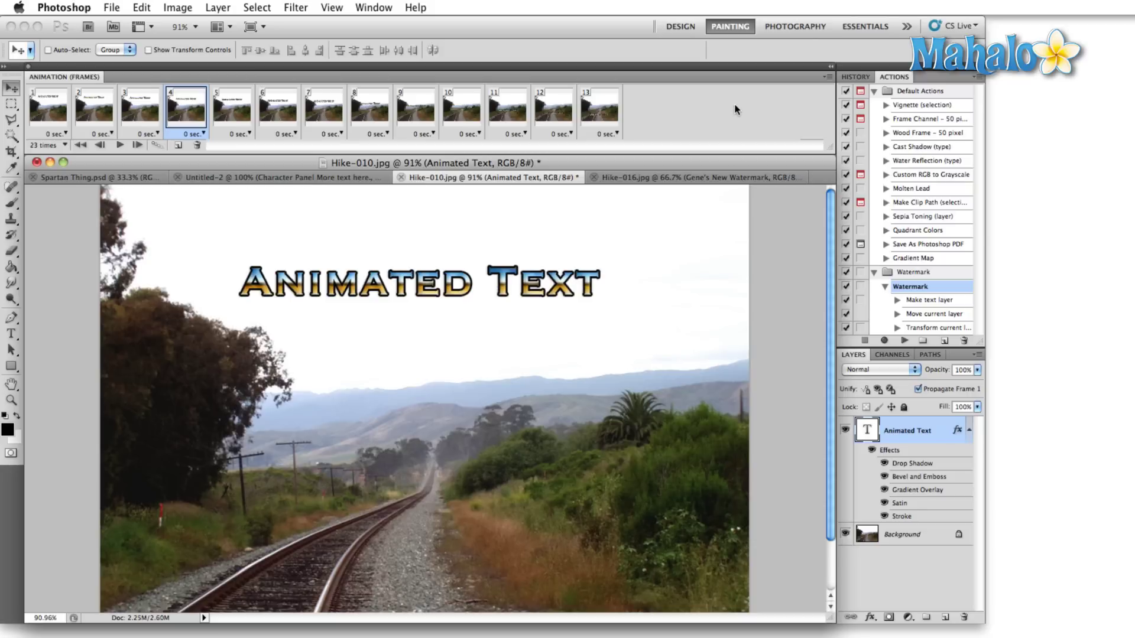
Select all 13 frames, duplicate them, and reverse the order of the copies
click(826, 78)
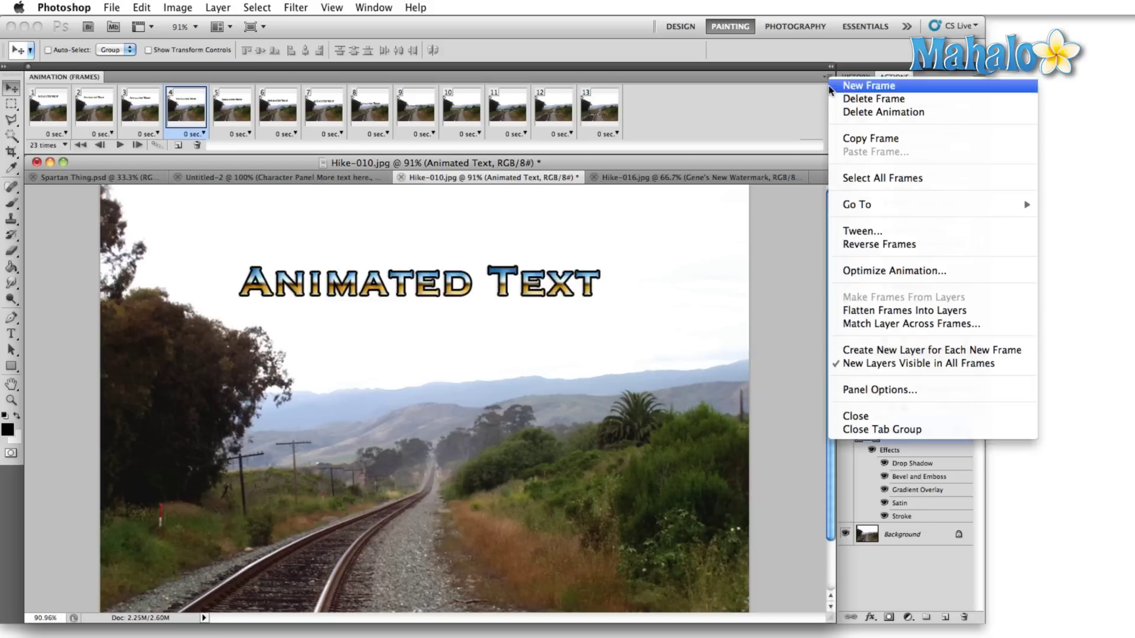
click(882, 246)
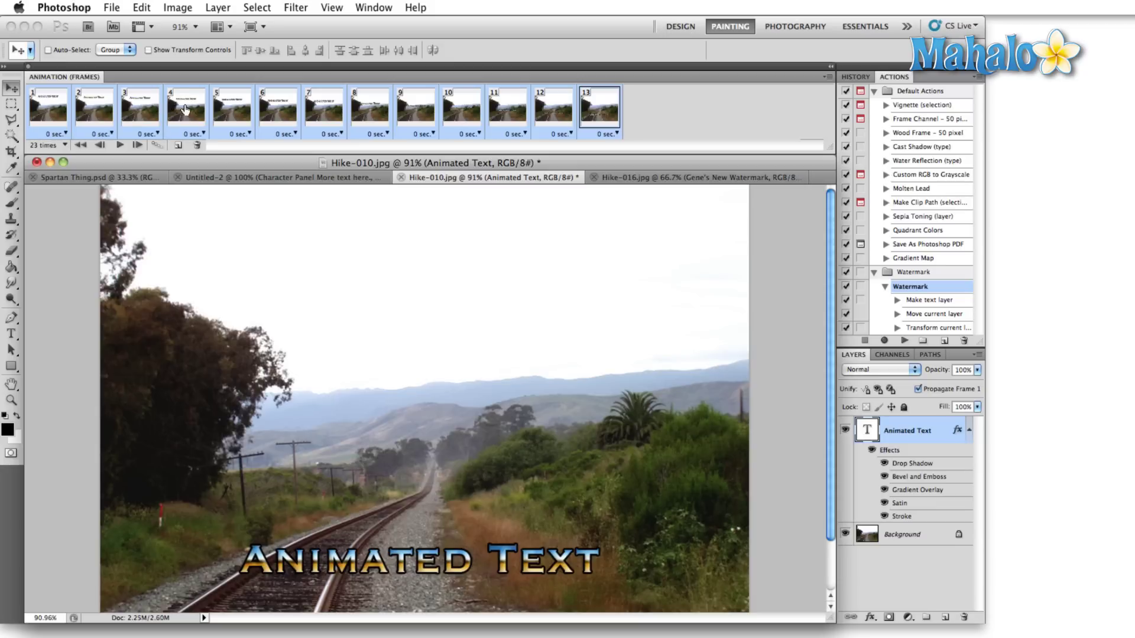
drag(185, 109, 178, 143)
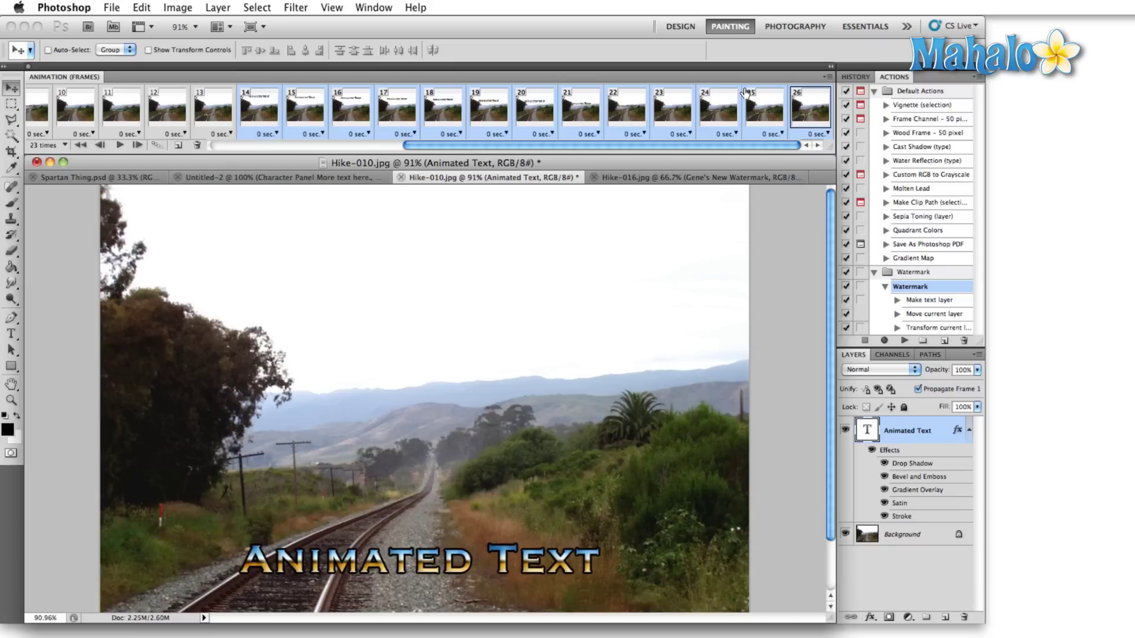
click(828, 78)
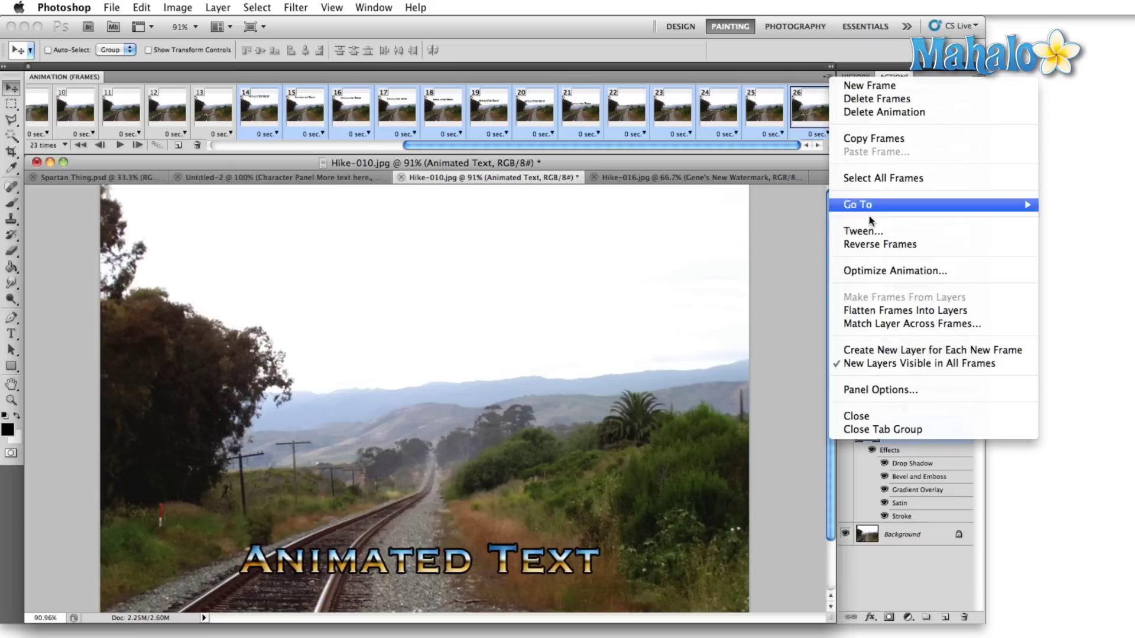
click(880, 245)
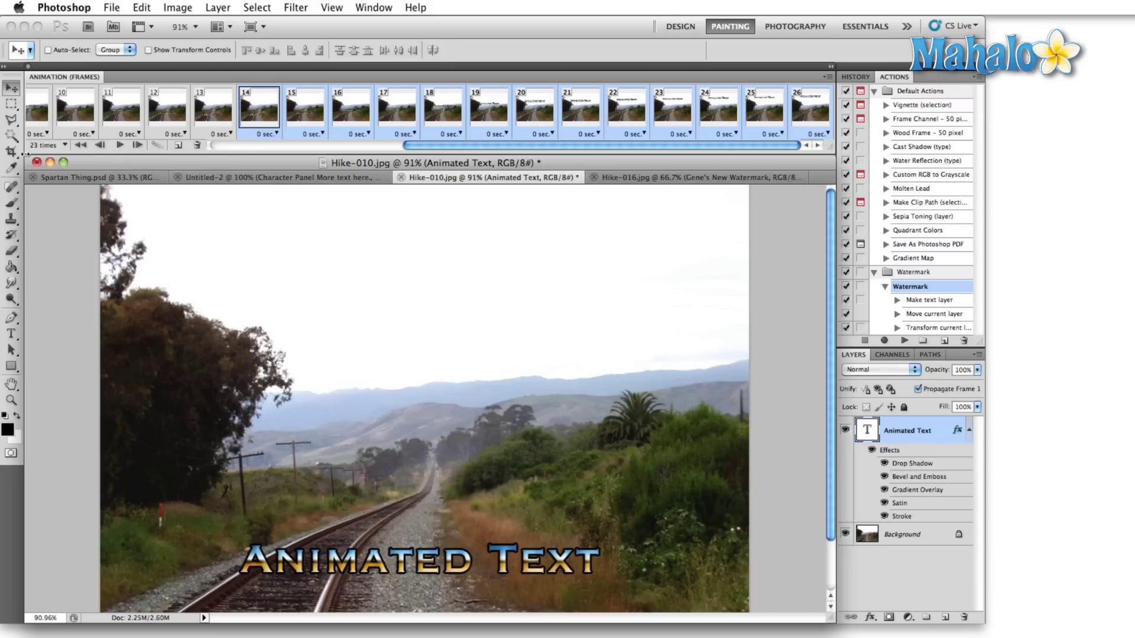
Change looping from 23 times to Forever, then play, stop and replay the 26 frames
click(63, 145)
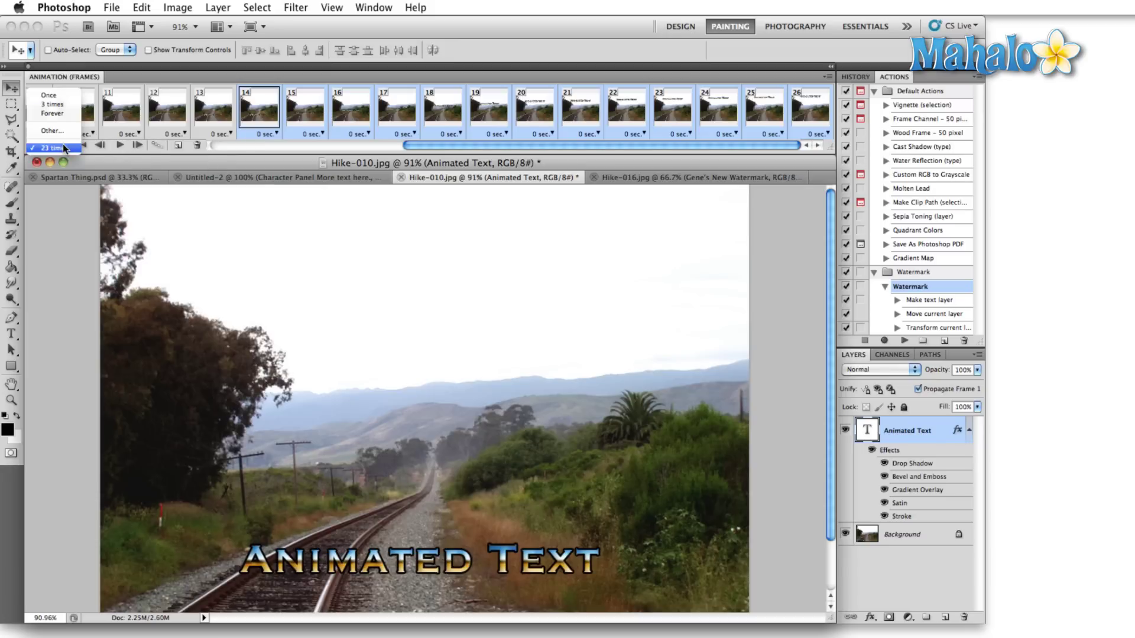
click(50, 113)
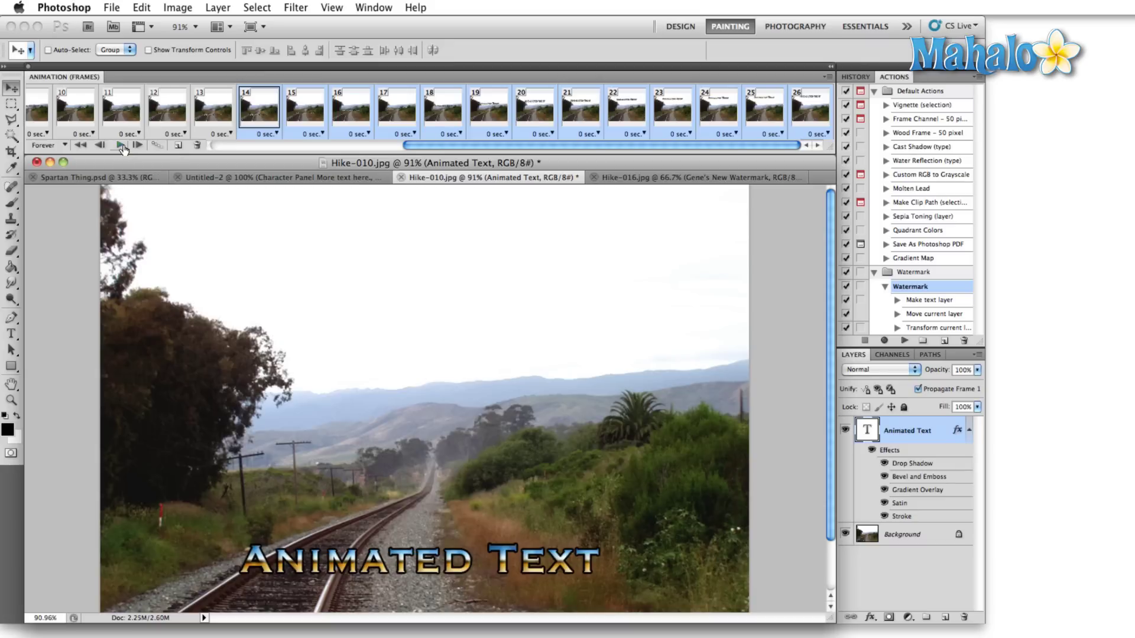
click(122, 145)
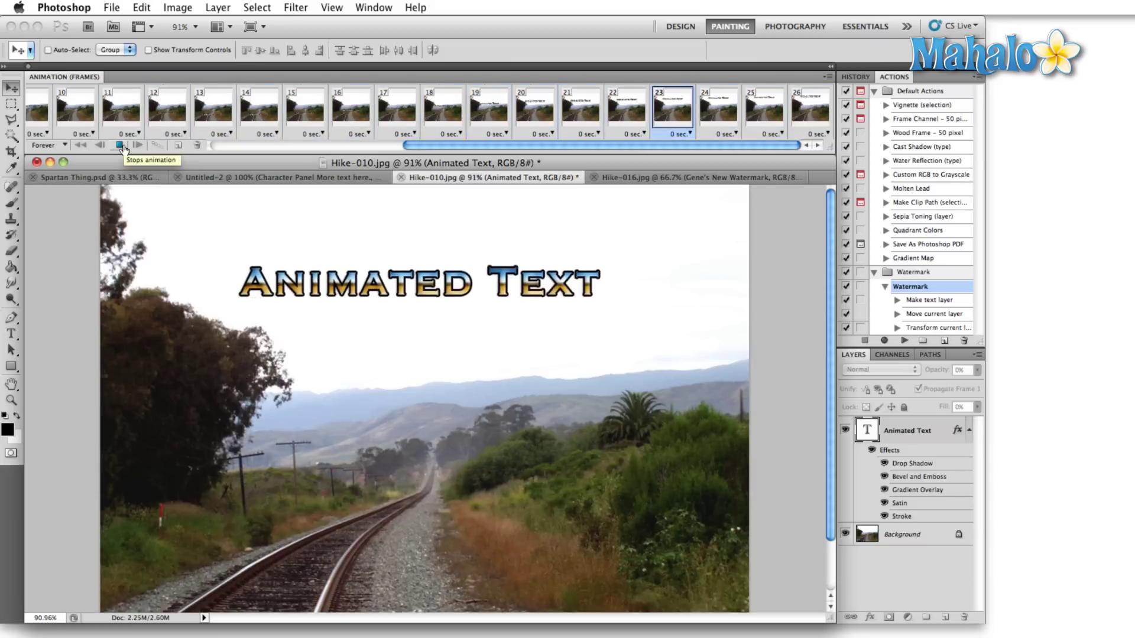
click(121, 146)
click(120, 146)
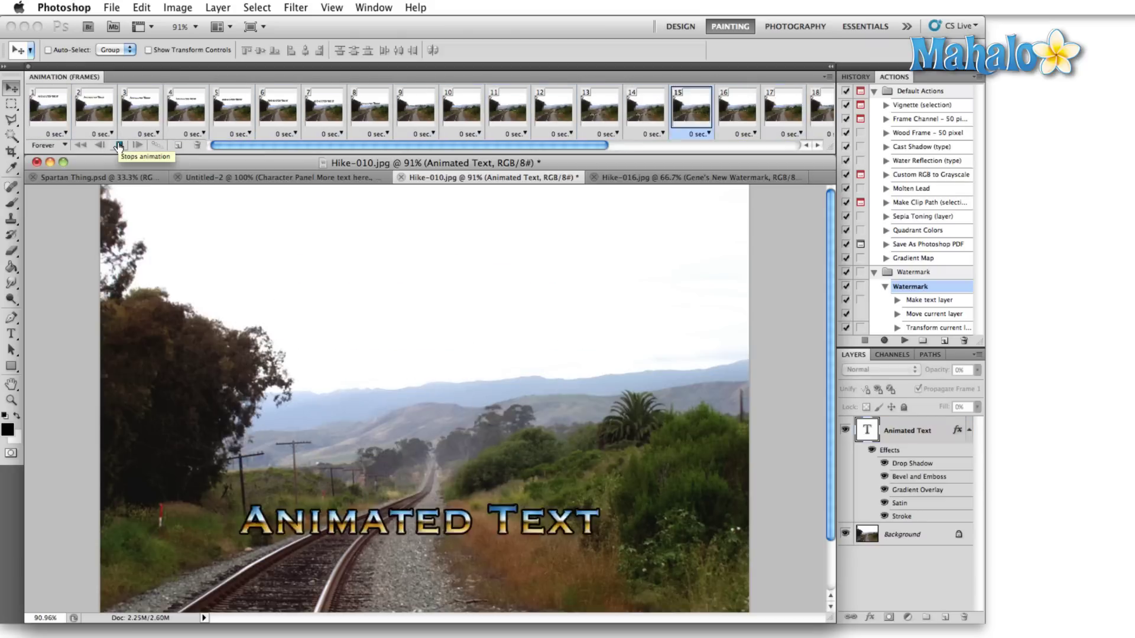